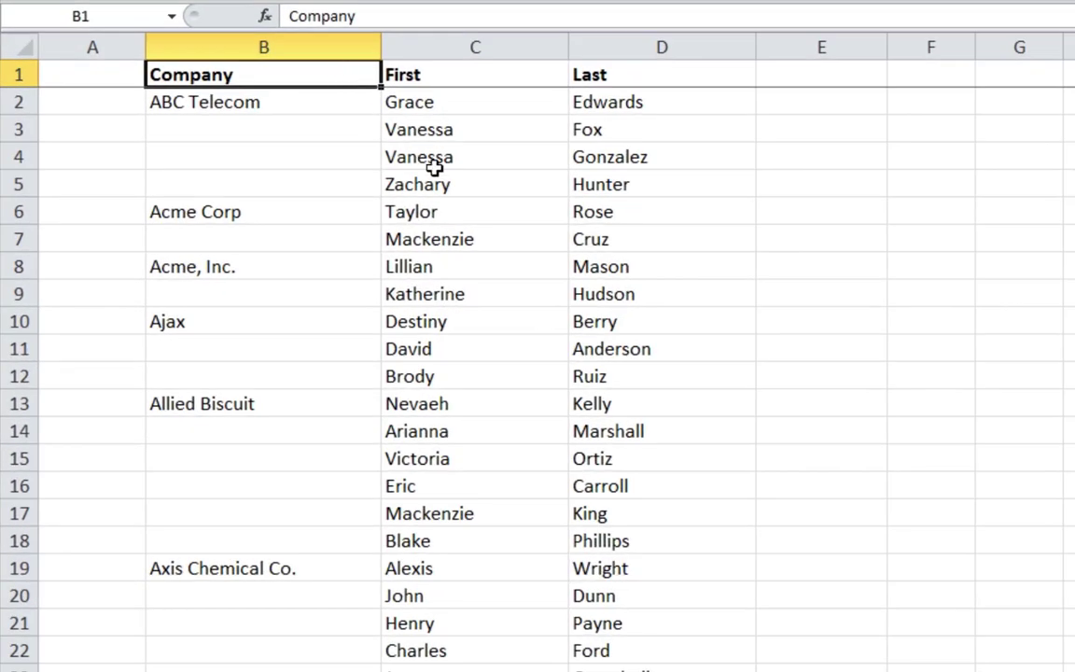
# Scroll to the end of the list and confirm row 500 is the last data row.
pyautogui.scroll(-1, 487, 238)
pyautogui.scroll(-20, 488, 239)
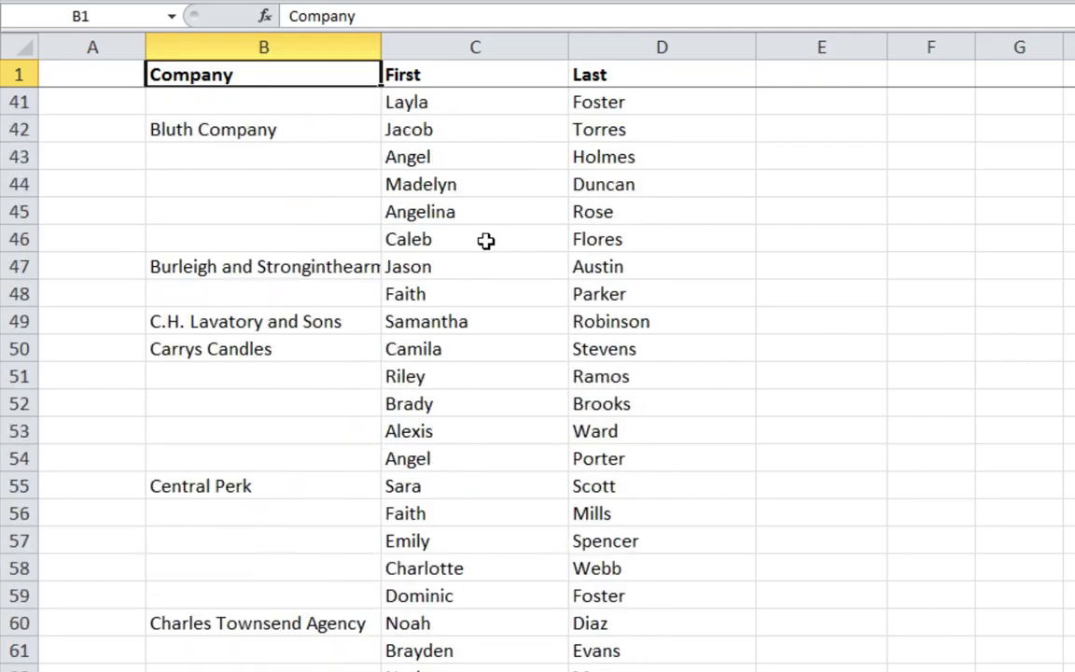
pyautogui.scroll(-19, 484, 241)
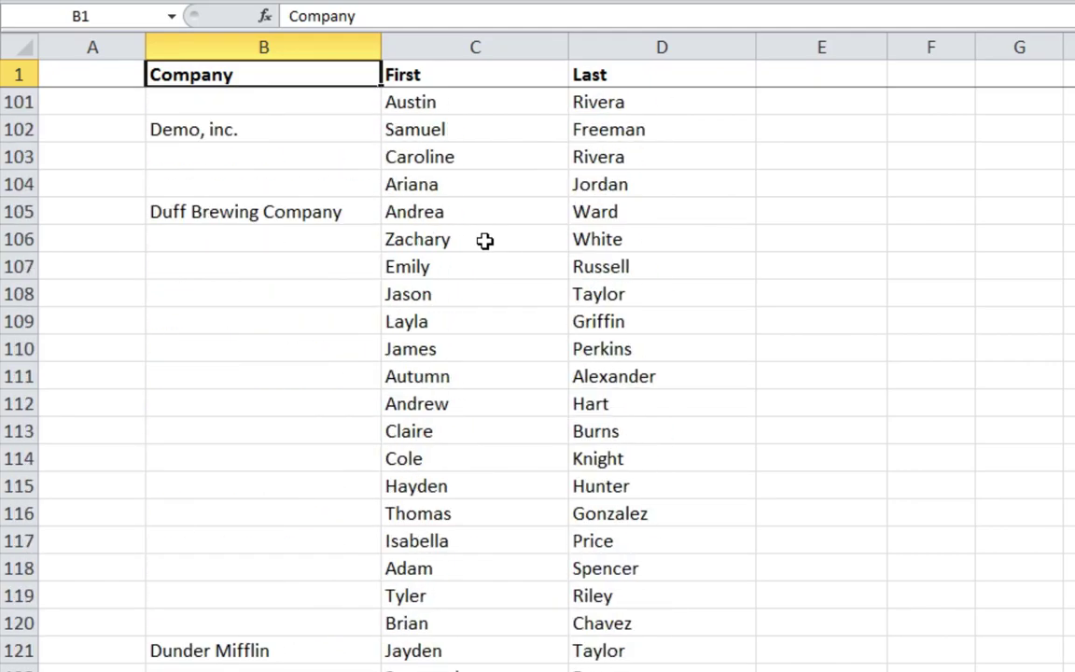
pyautogui.scroll(-7, 484, 240)
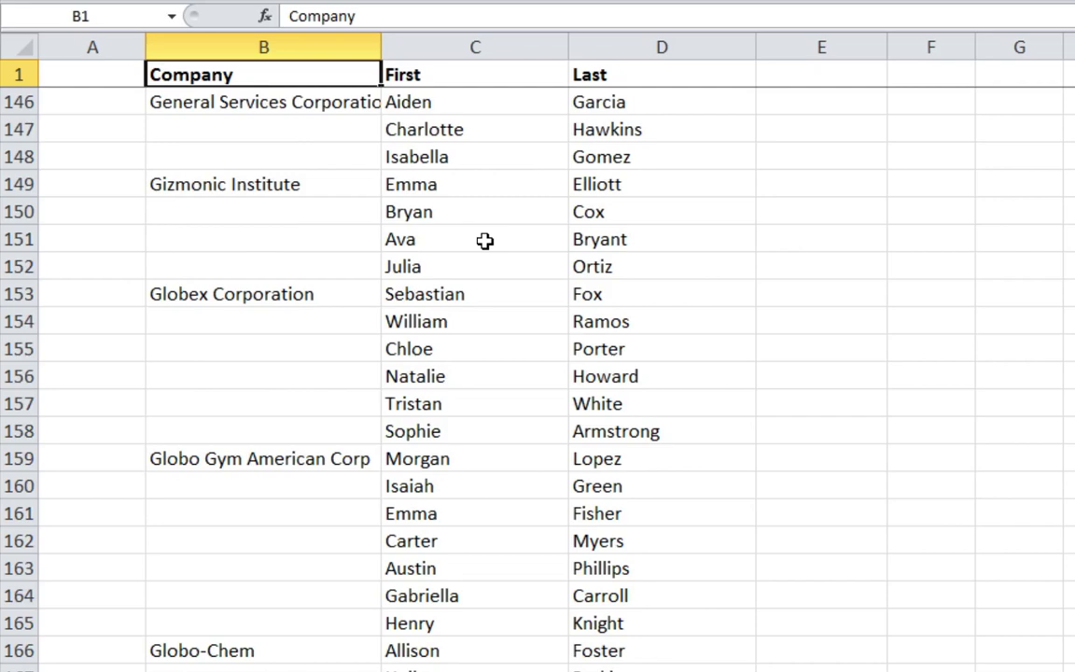
pyautogui.scroll(-8, 484, 241)
pyautogui.scroll(-4, 484, 241)
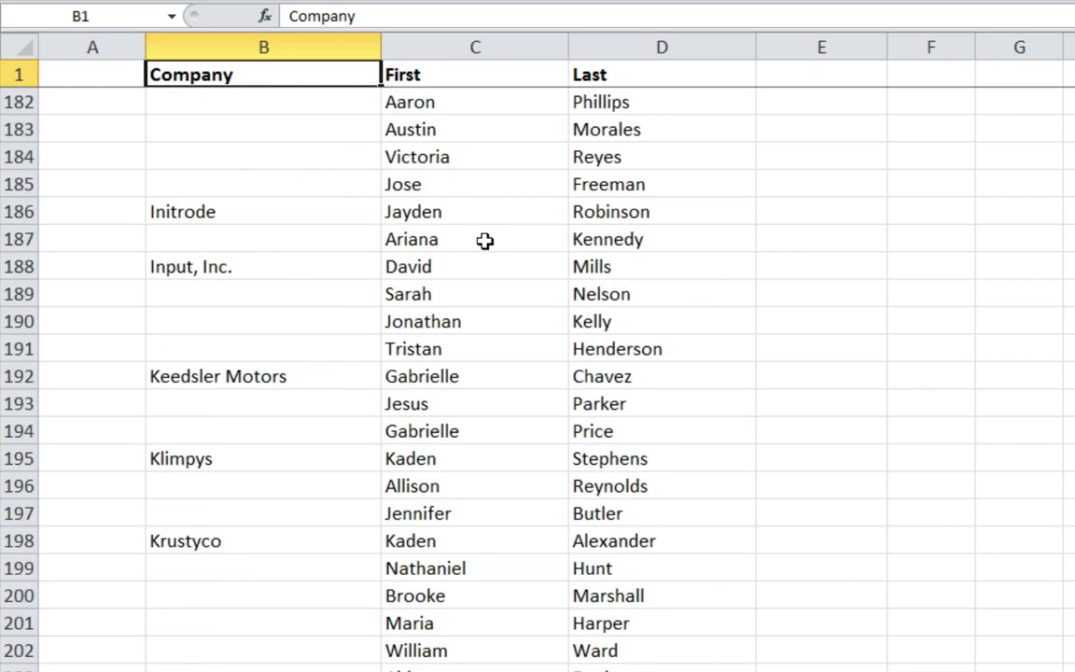
pyautogui.click(485, 241)
pyautogui.hotkey('ctrl', 'Down')
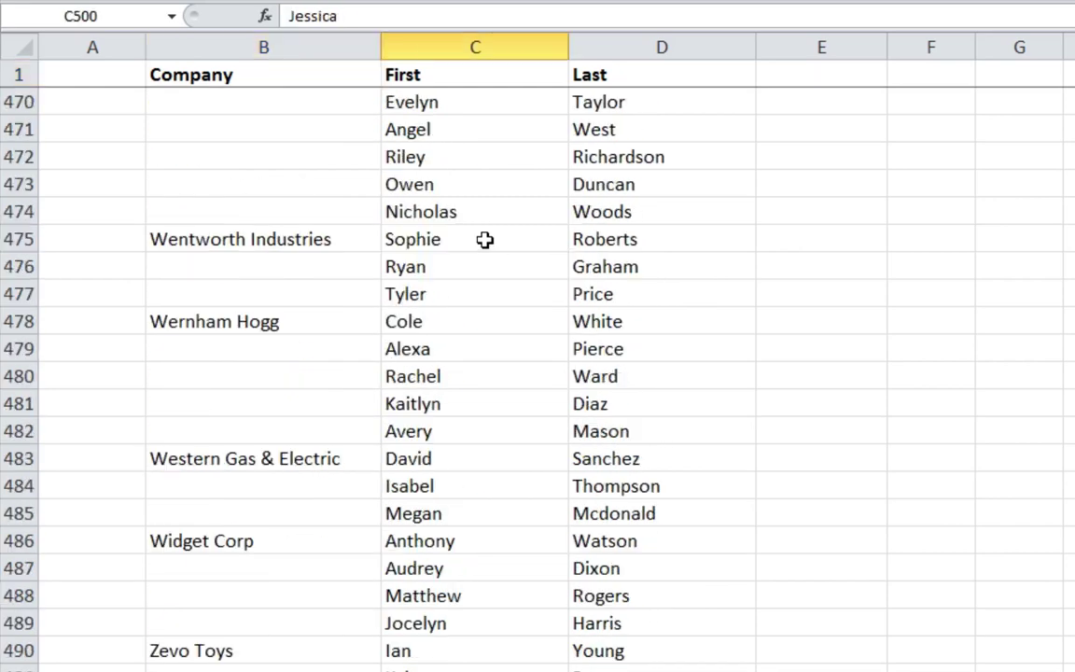
pyautogui.scroll(-5, 478, 667)
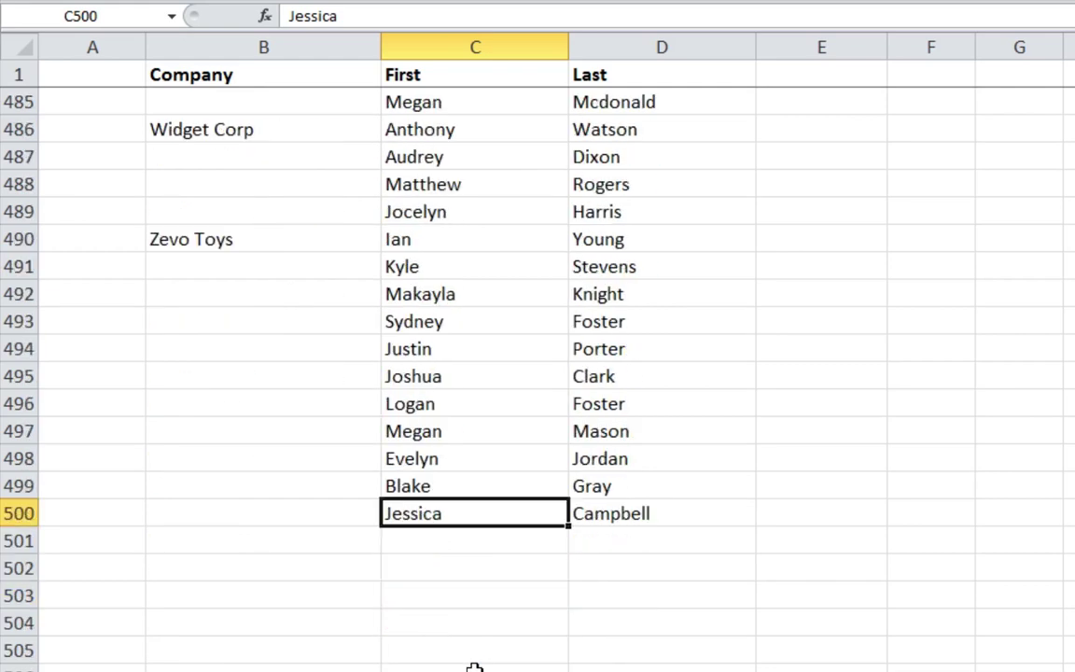
pyautogui.click(20, 514)
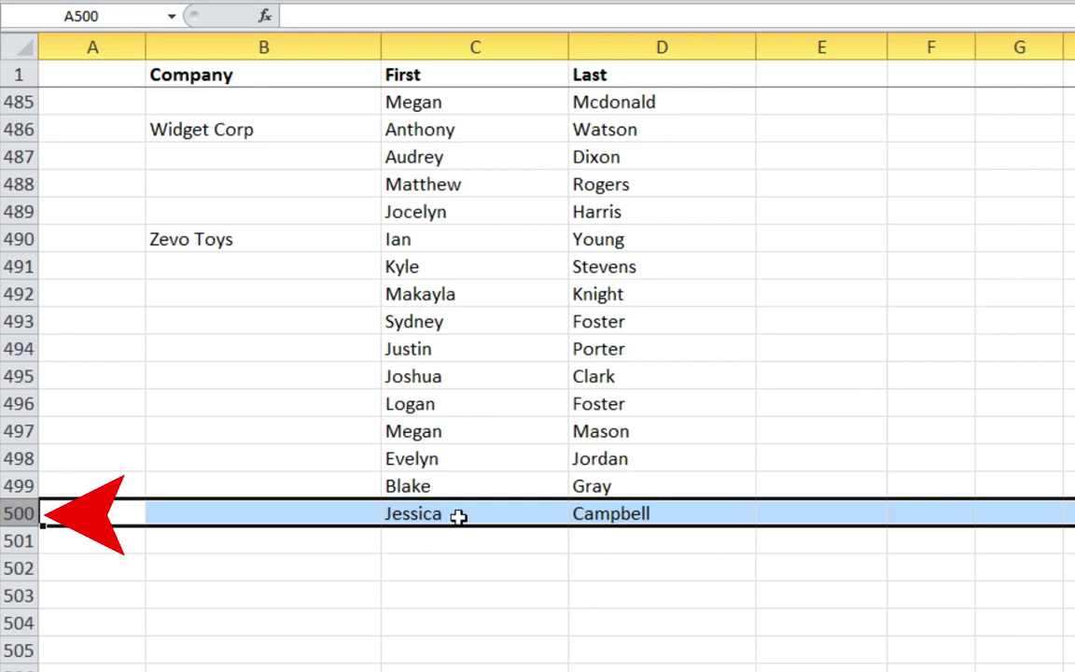
# Return to the top of the sheet and select the Company header cell.
pyautogui.hotkey('ctrl', 'Up')
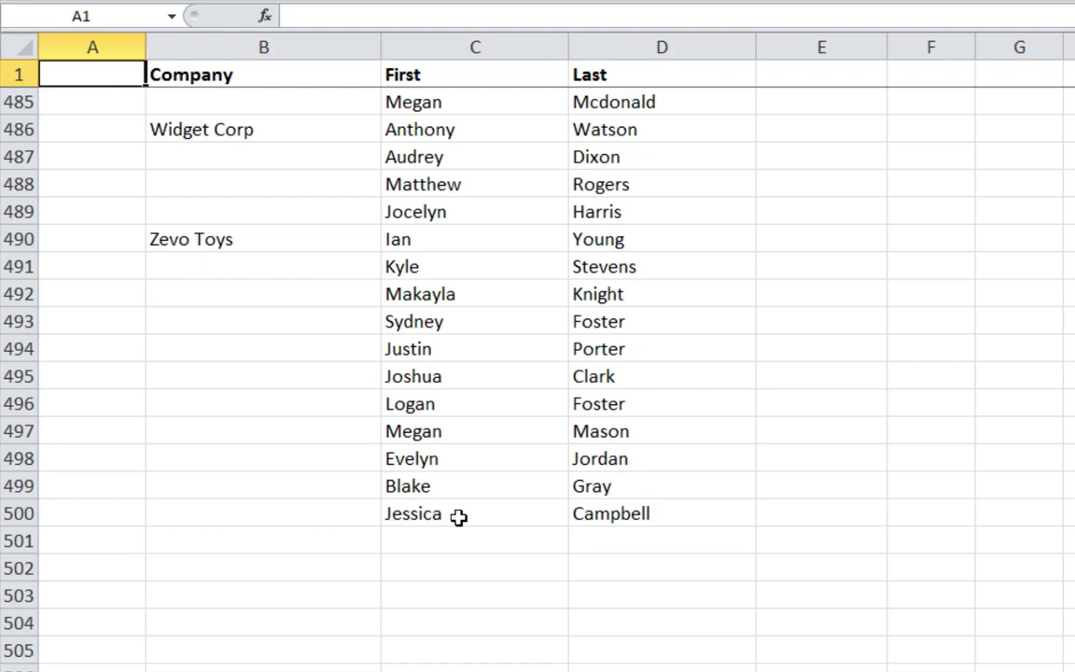
pyautogui.hotkey('ctrl', 'Home')
pyautogui.press('Right')
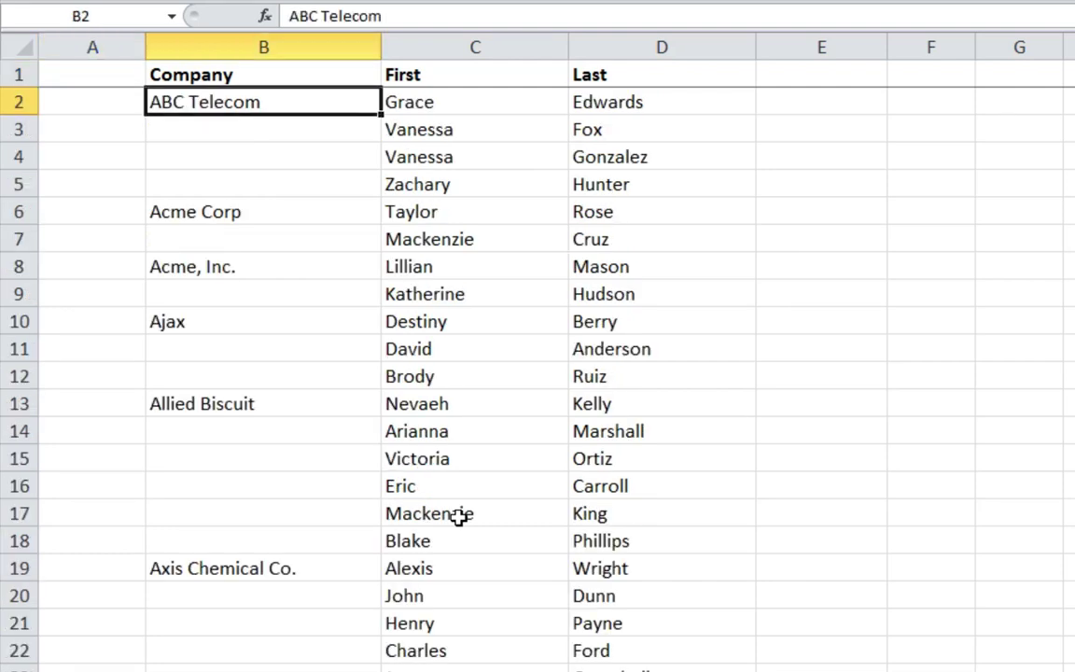
pyautogui.click(323, 76)
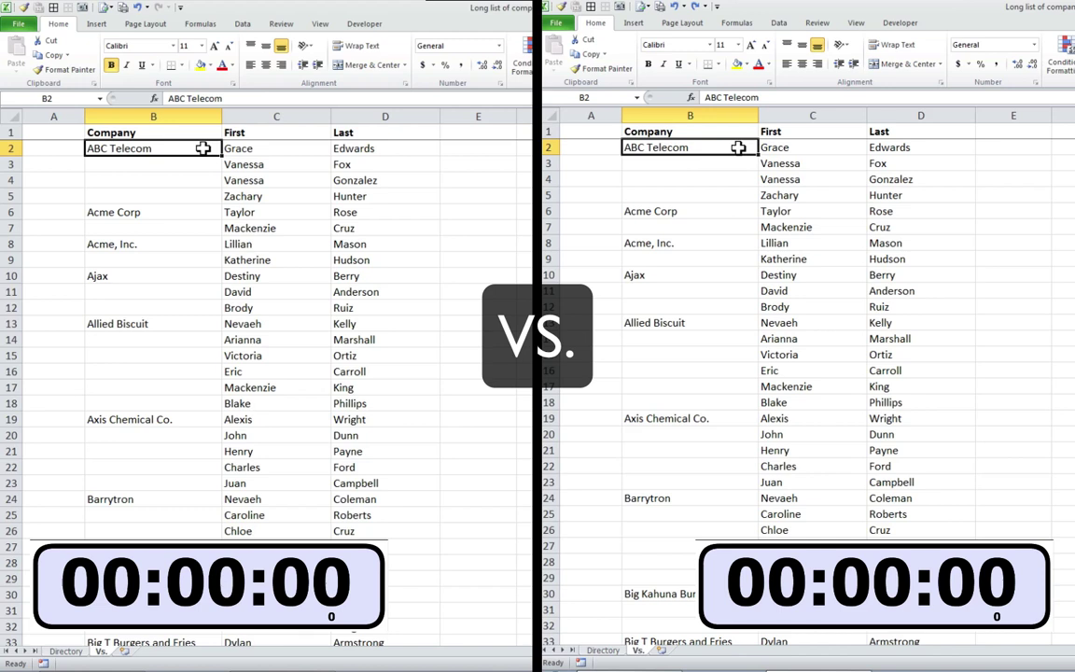
# Fill ABC Telecom down into B3:B5 and Acme Corp into B7.
pyautogui.click(738, 133)
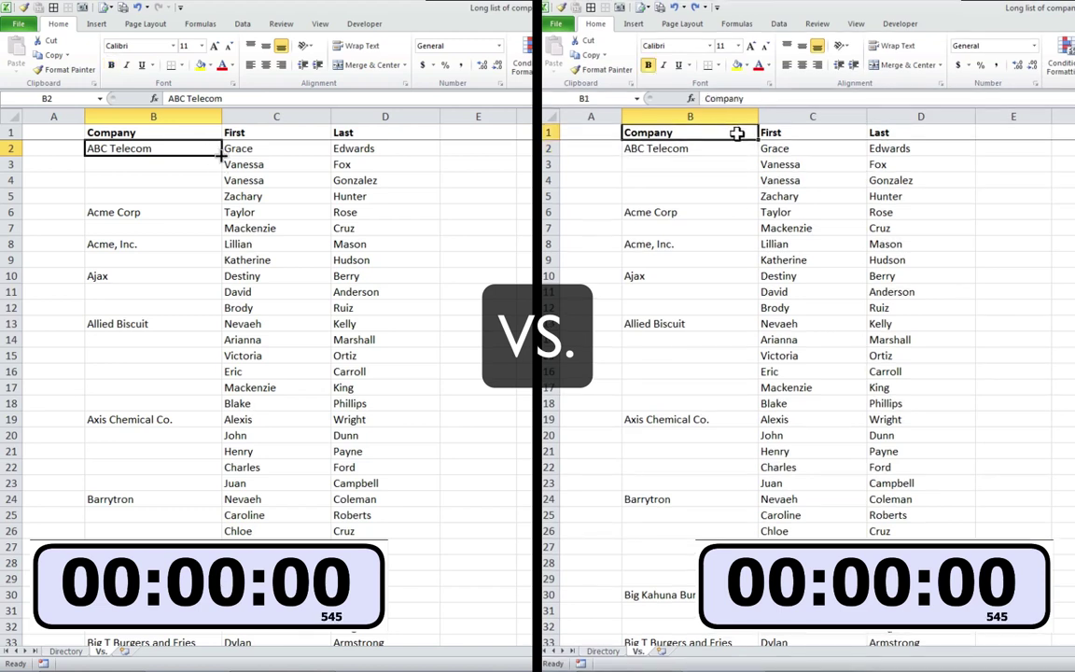
pyautogui.moveTo(222, 155); pyautogui.dragTo(214, 488)
pyautogui.click(214, 213)
pyautogui.click(729, 116)
pyautogui.click(215, 244)
# Select column B's blanks with Go To Special and fill them with an =cell-above formula.
pyautogui.hotkey('ctrl', 'g')
pyautogui.hotkey('alt', 's')
pyautogui.click(216, 276)
pyautogui.hotkey('alt', 'k')
pyautogui.press('Return')
pyautogui.click(214, 324)
pyautogui.write('=')
pyautogui.press('Up')
pyautogui.hotkey('ctrl', 'Return')
# Fill Allied Biscuit to B18 and Axis Chemical Co. into B19:B23, keeping column B as values.
pyautogui.click(203, 424)
pyautogui.click(729, 116)
pyautogui.moveTo(756, 148); pyautogui.dragTo(787, 159)
pyautogui.moveTo(215, 488); pyautogui.dragTo(215, 488)
pyautogui.moveTo(787, 159); pyautogui.dragTo(647, 134)
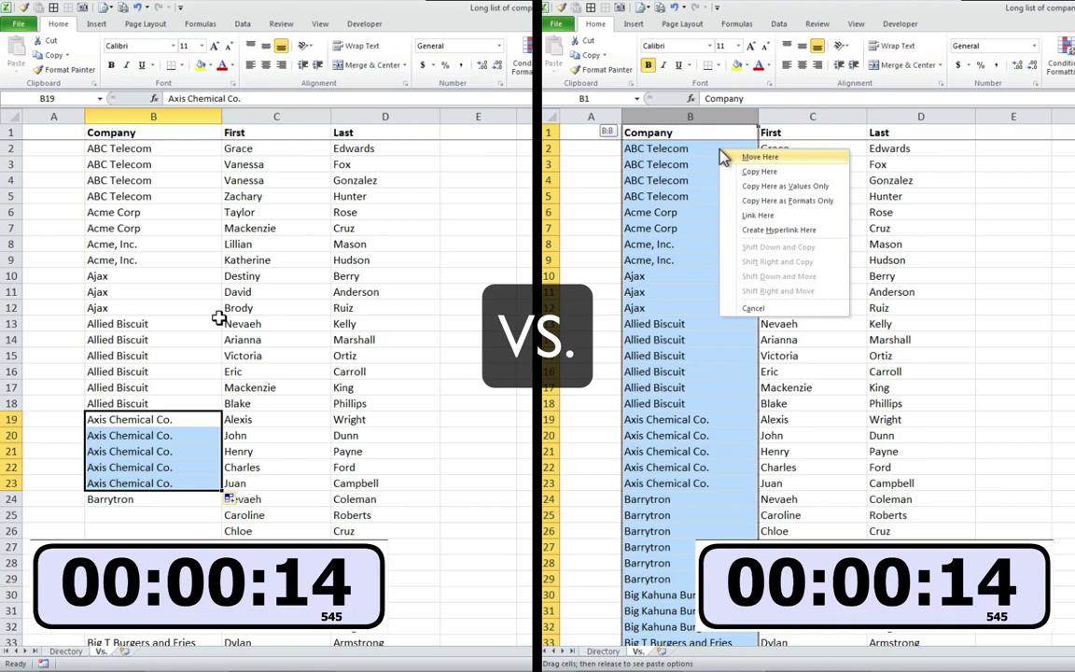
pyautogui.scroll(-5, 210, 280)
pyautogui.click(792, 184)
# Copy Barrytron down to row 29, then select the Big Kahuna Burger, Big T and Blammo cells.
pyautogui.click(206, 260)
pyautogui.click(720, 133)
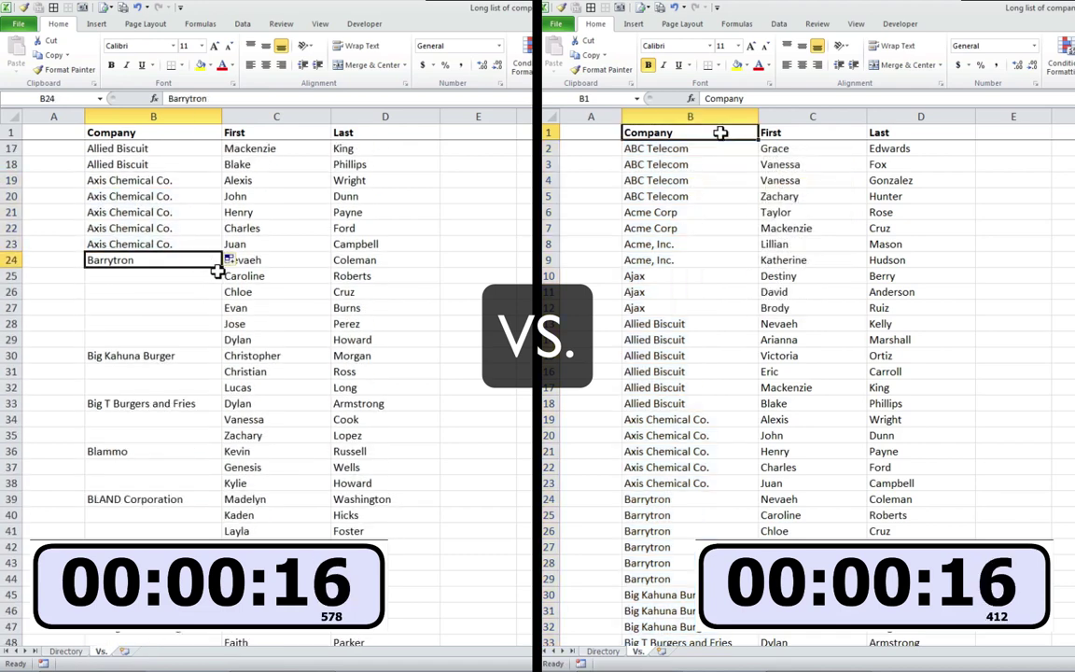
pyautogui.moveTo(222, 267); pyautogui.dragTo(221, 492)
pyautogui.click(211, 355)
pyautogui.click(213, 404)
pyautogui.click(211, 451)
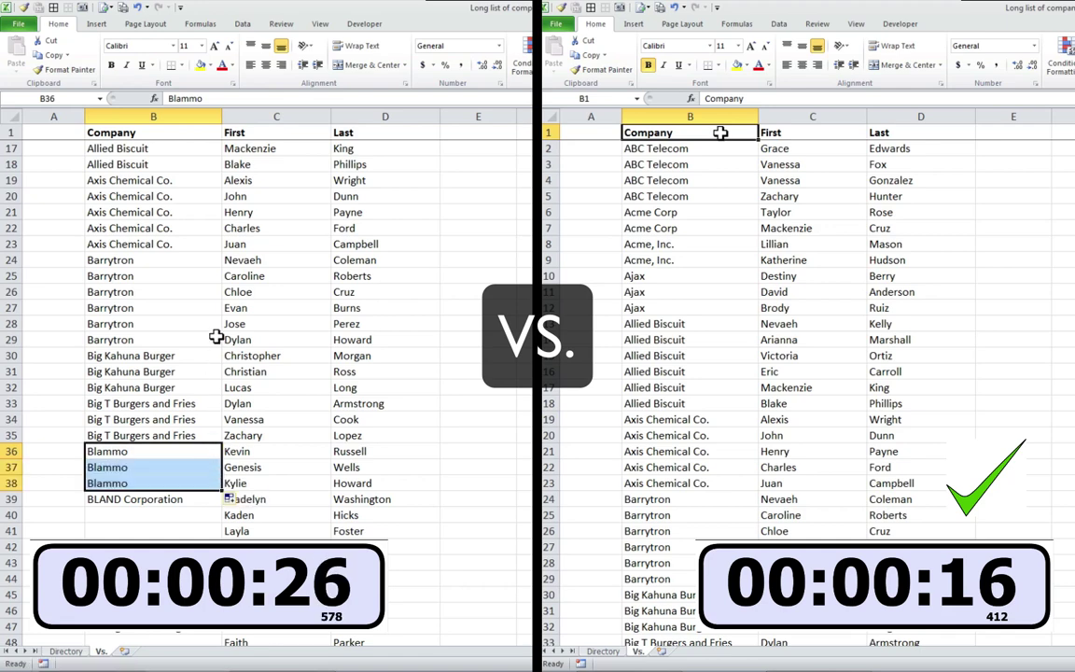
# Copy BLAND Corporation into B40:B41, then select the Bluth Company and Burleigh and Stronginthearm cells.
pyautogui.scroll(-4, 213, 280)
pyautogui.scroll(-1, 209, 270)
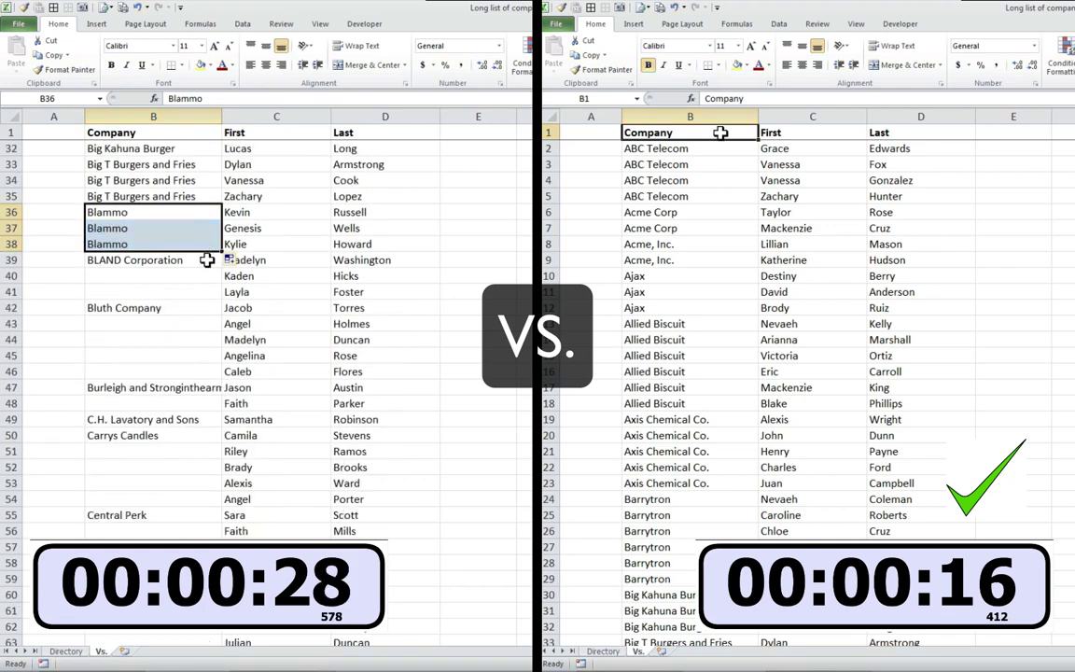
pyautogui.click(210, 261)
pyautogui.moveTo(221, 268); pyautogui.dragTo(222, 411)
pyautogui.click(211, 309)
pyautogui.click(213, 388)
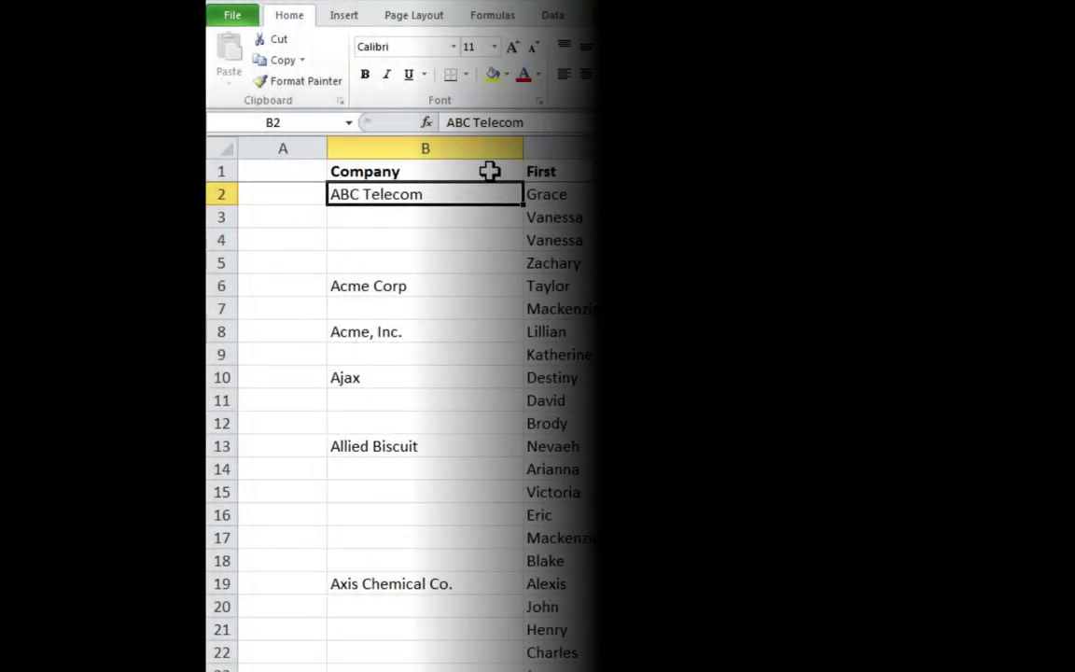
pyautogui.click(490, 171)
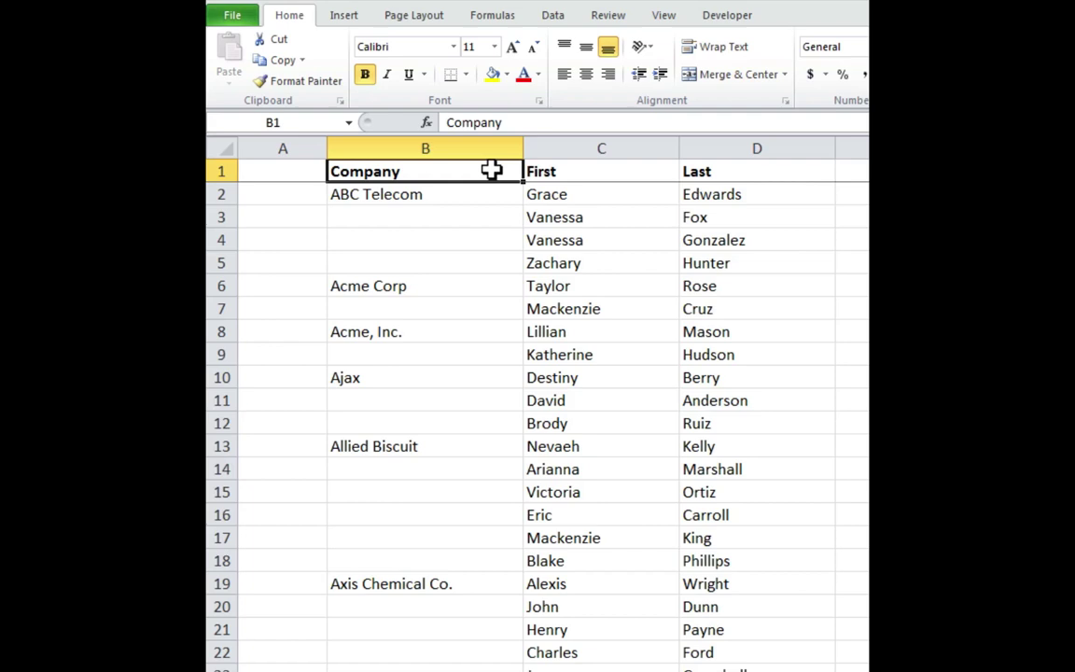
# Select all of column B via its header.
pyautogui.click(481, 149)
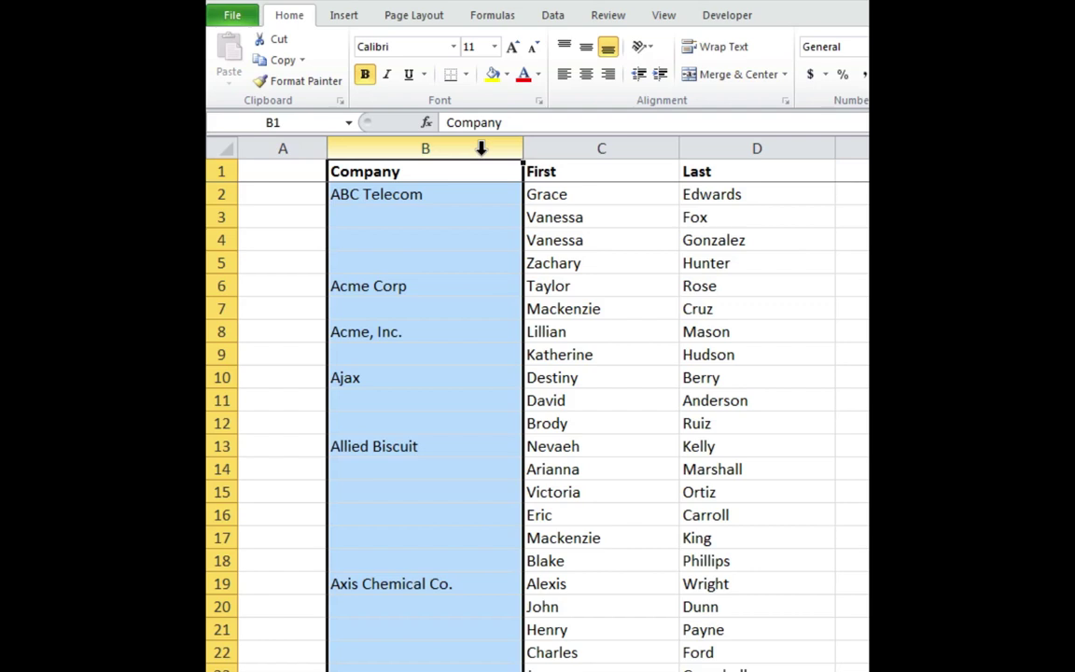
# Use F5 > Special > Blanks to select only the empty Company cells, starting at B3.
pyautogui.press('F5')
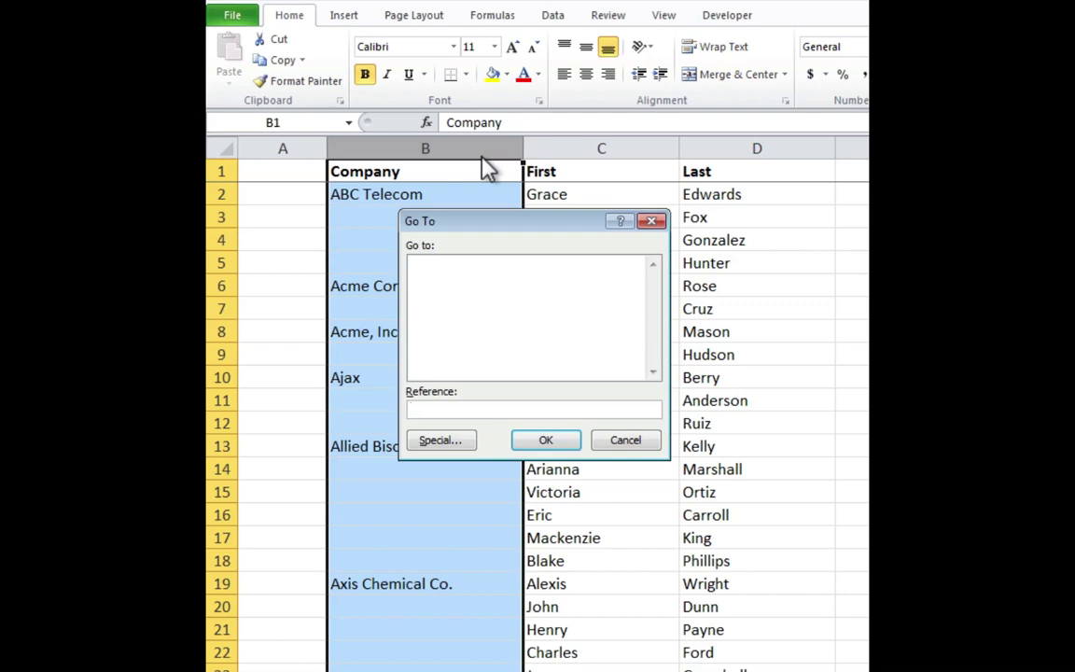
pyautogui.hotkey('alt', 's')
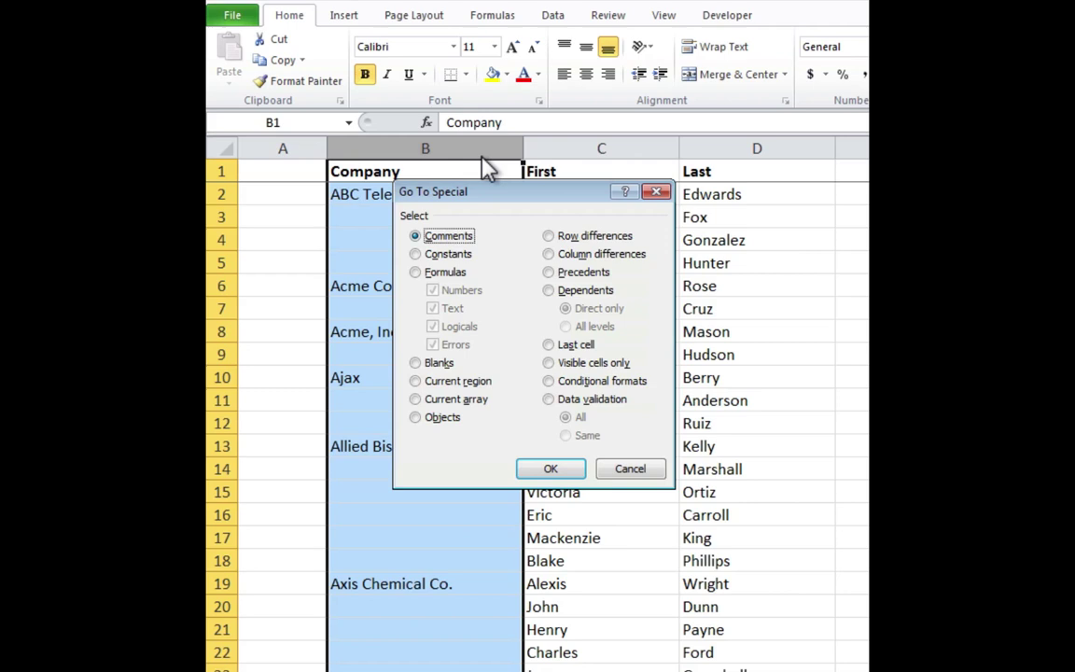
pyautogui.hotkey('alt', 'k')
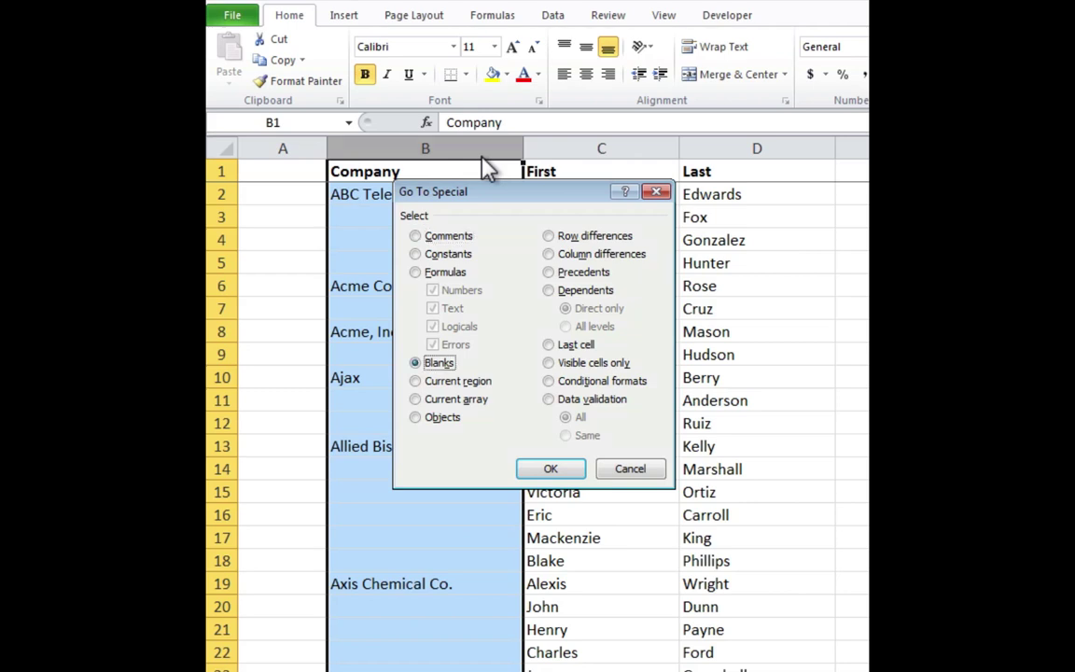
pyautogui.press('Return')
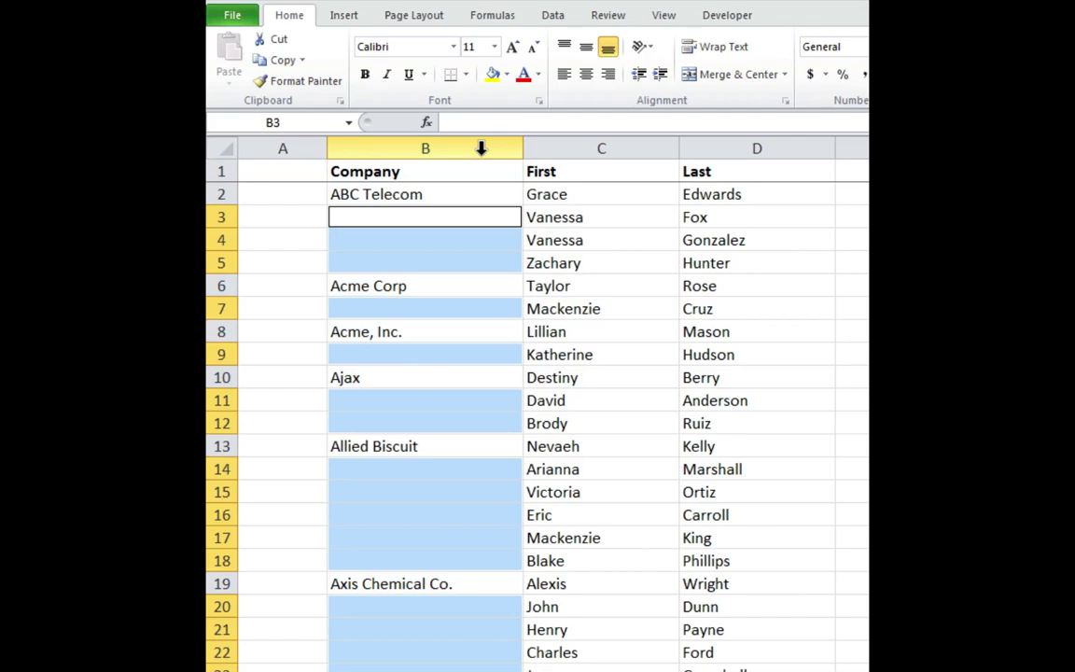
# Enter =B2 into all selected blank cells at once with Ctrl+Enter.
pyautogui.write('=')
pyautogui.press('Up')
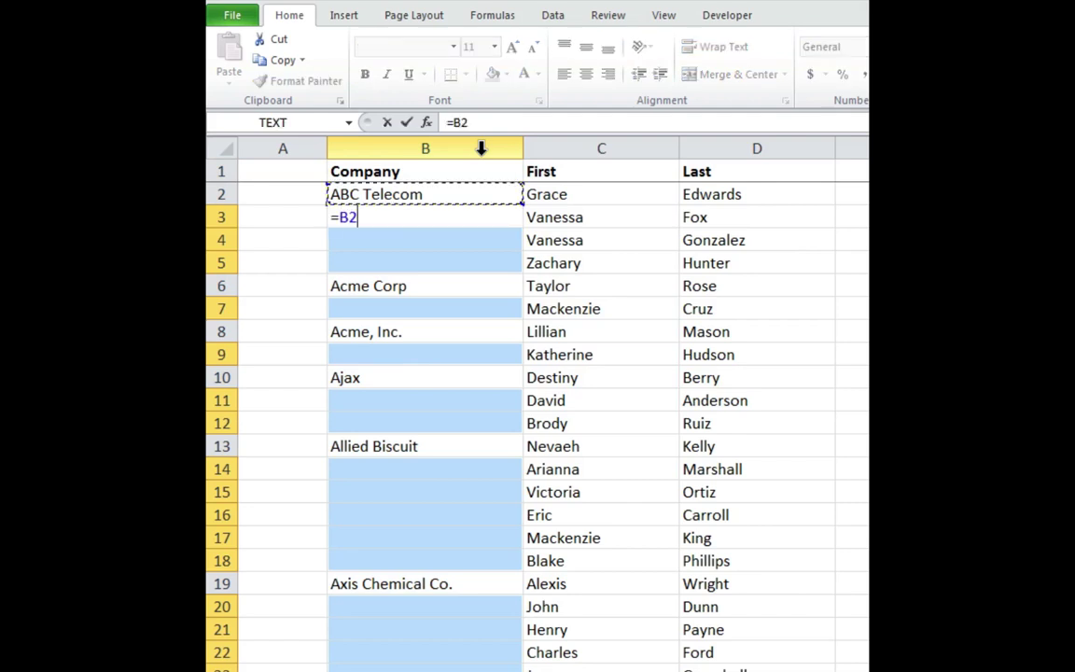
pyautogui.hotkey('ctrl', 'Return')
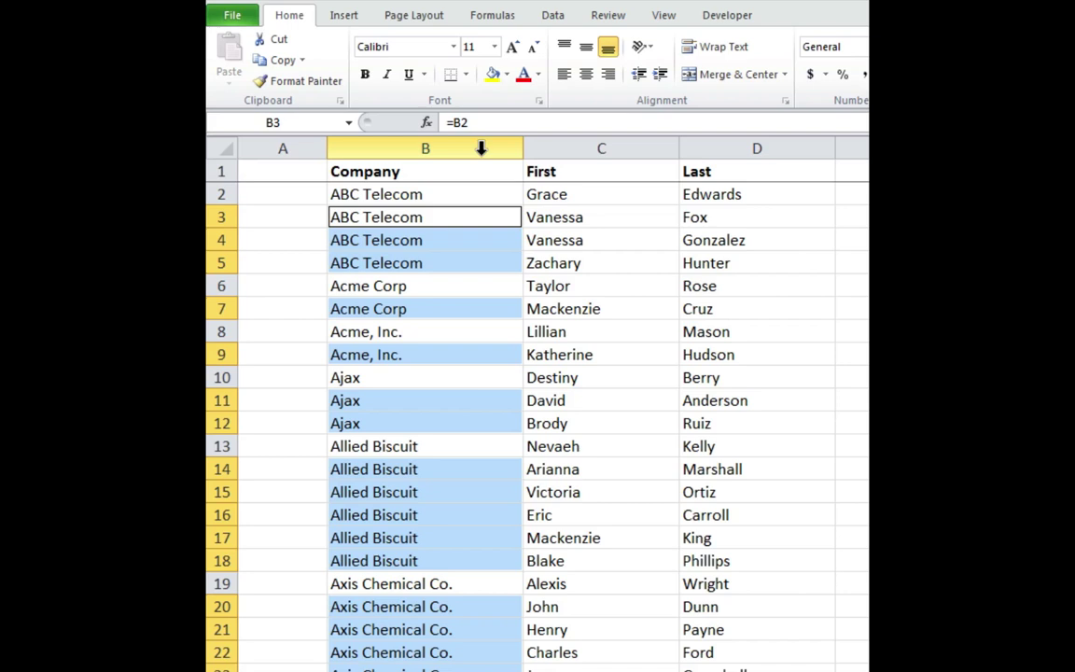
# Replace column B's formulas with plain company names using Copy Here as Values Only.
pyautogui.click(481, 148)
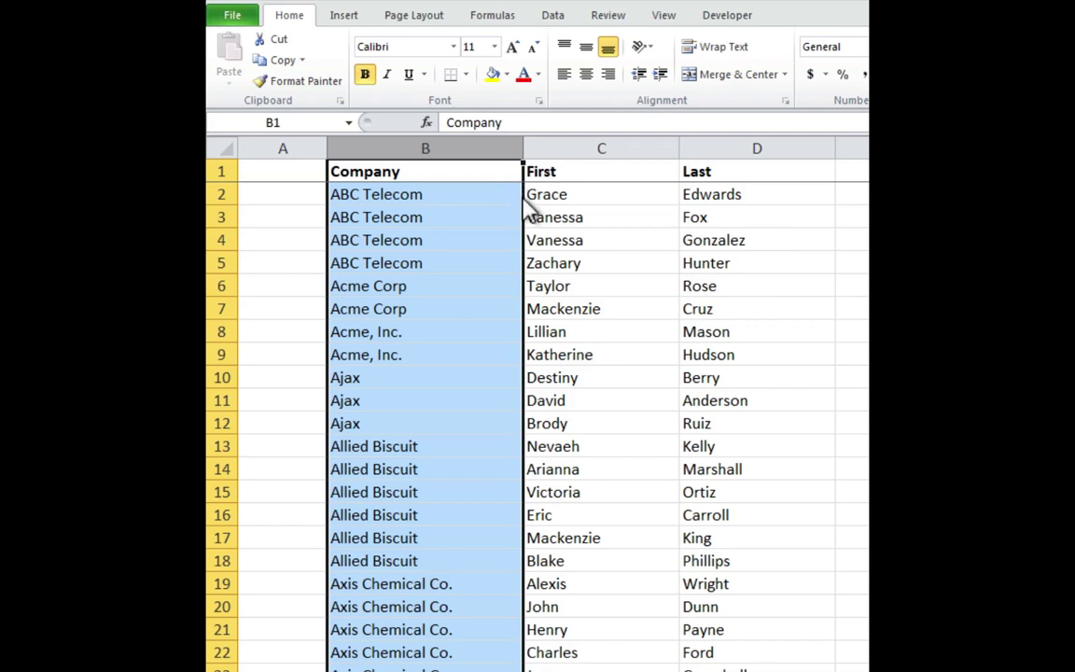
pyautogui.moveTo(524, 201); pyautogui.dragTo(472, 205)
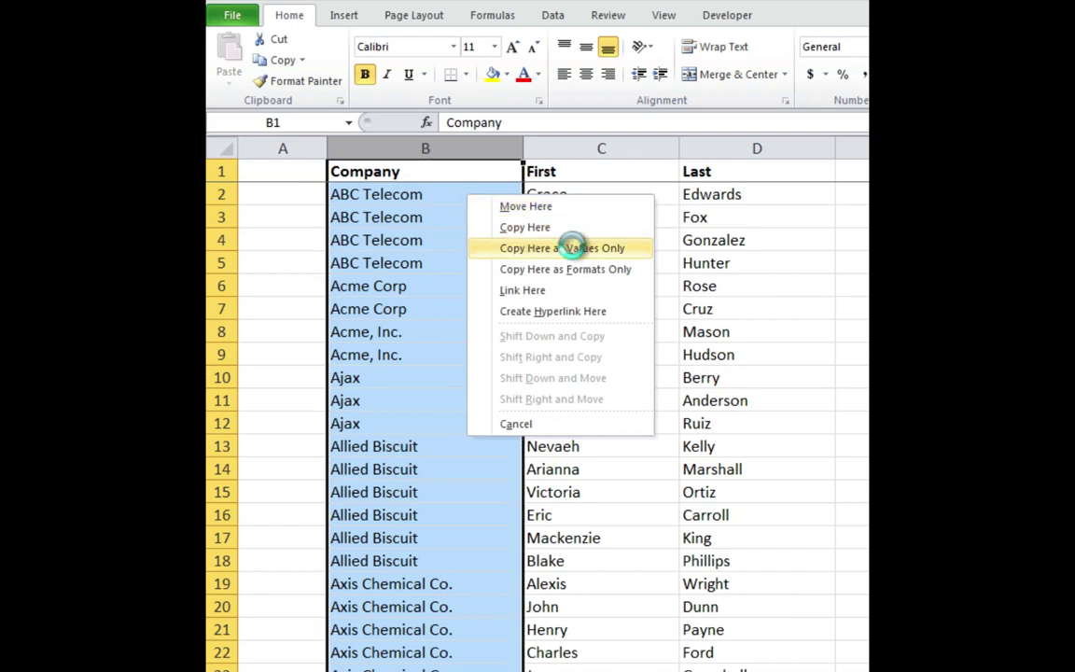
pyautogui.click(574, 248)
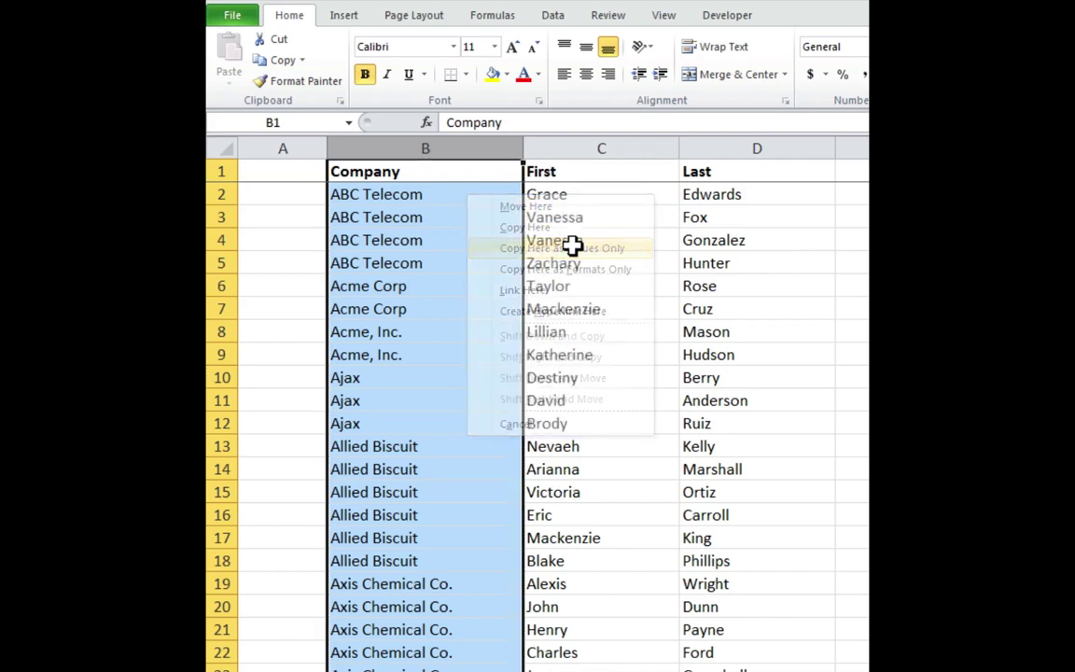
pyautogui.click(469, 171)
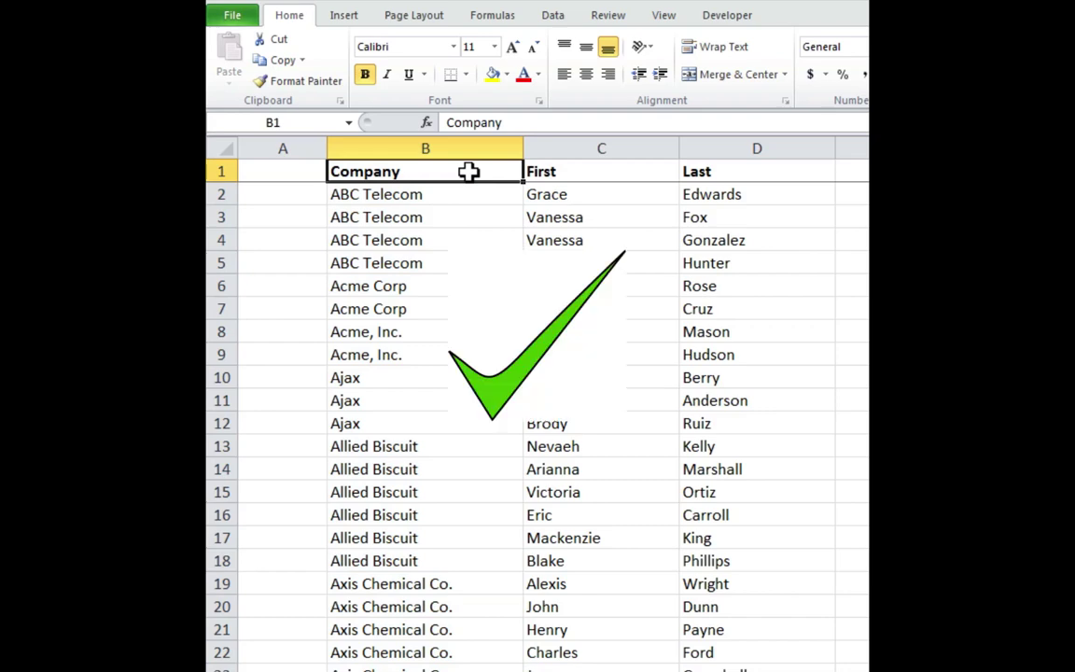